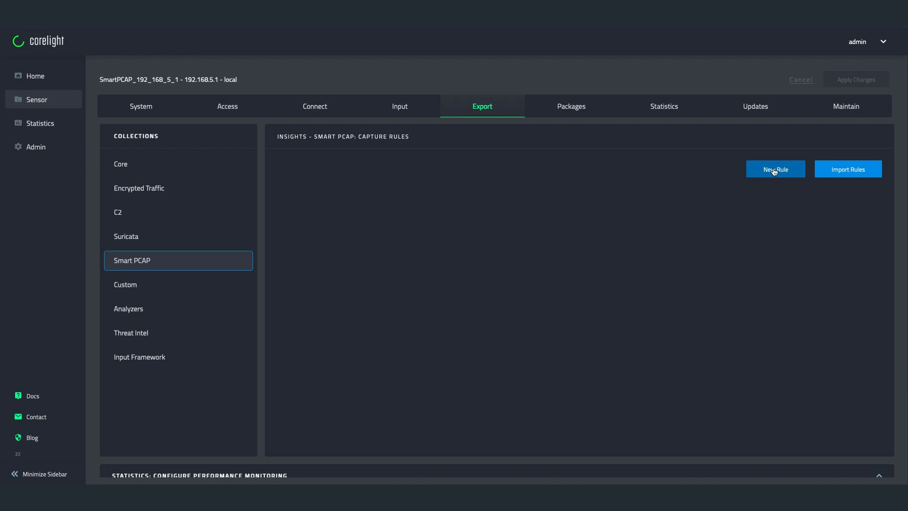
Step: Create a new capture rule named 'Rule 1-Weird + Notice (192.168.1.0/24)'
left_click(774, 170)
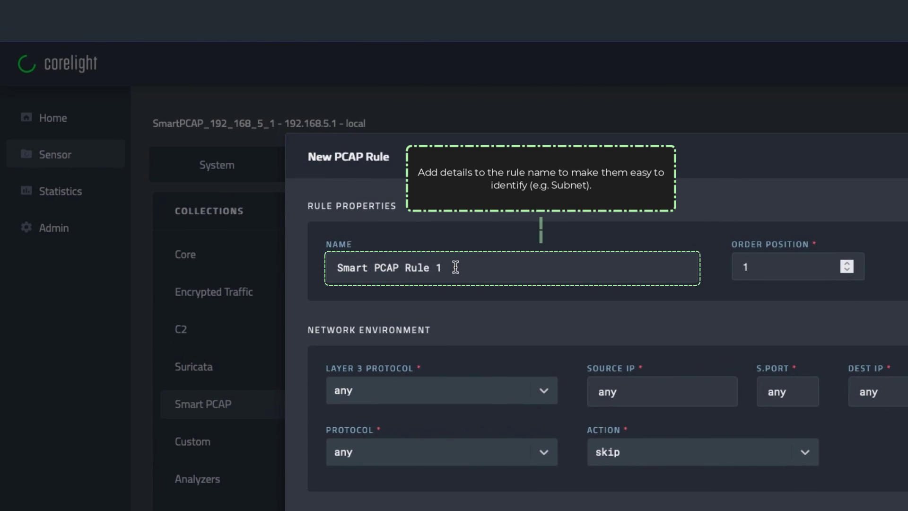
left_click_drag(293, 171, 198, 170)
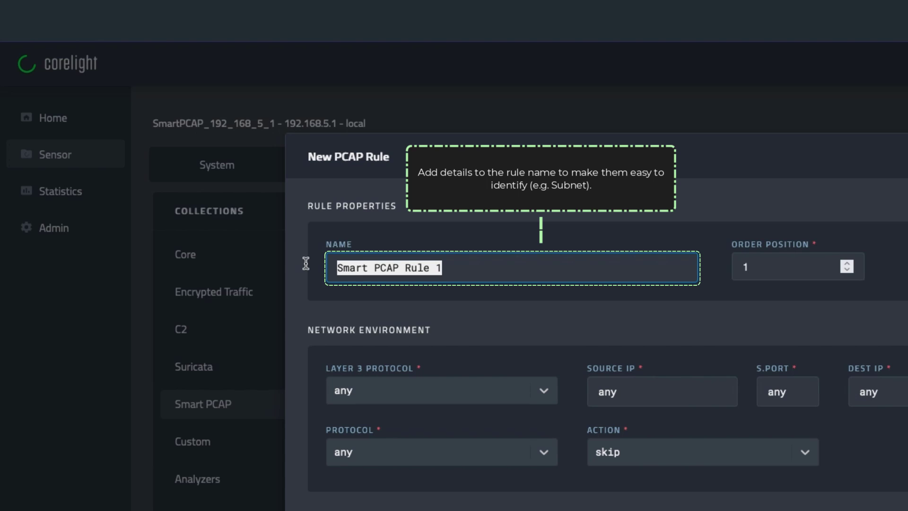
type("Rule 1-Weird + Notice (192.168.1.0/24)")
Step: Set the first rule's source IP to 192.168.1.0/24, copied from its name, and its action to trigger
left_click_drag(566, 268, 479, 268)
key("ctrl+c")
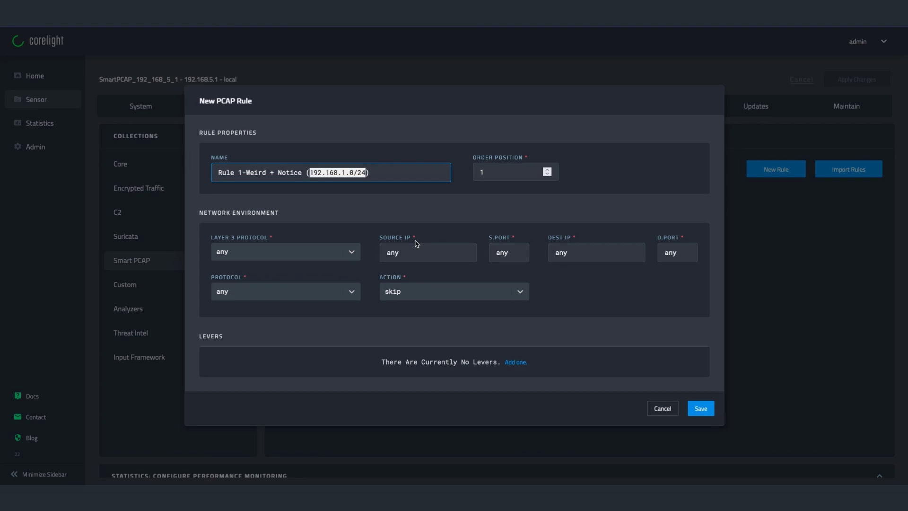
left_click_drag(408, 252, 372, 252)
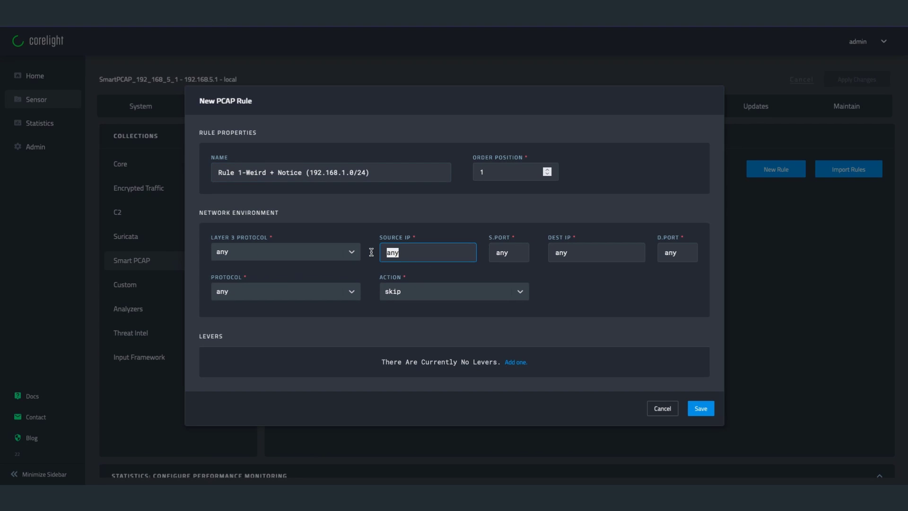
key("ctrl+v")
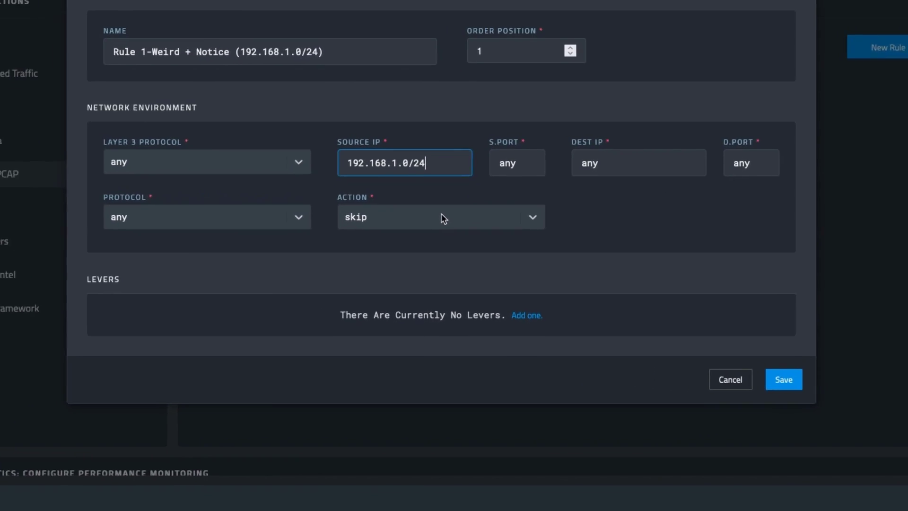
left_click(455, 288)
left_click(431, 241)
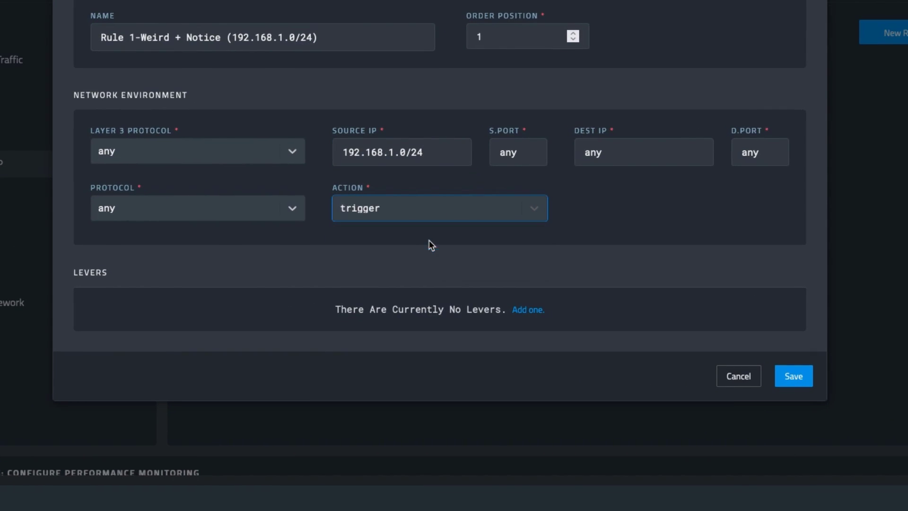
Step: Add a lever with the zeek-event category and the weird event
left_click(524, 310)
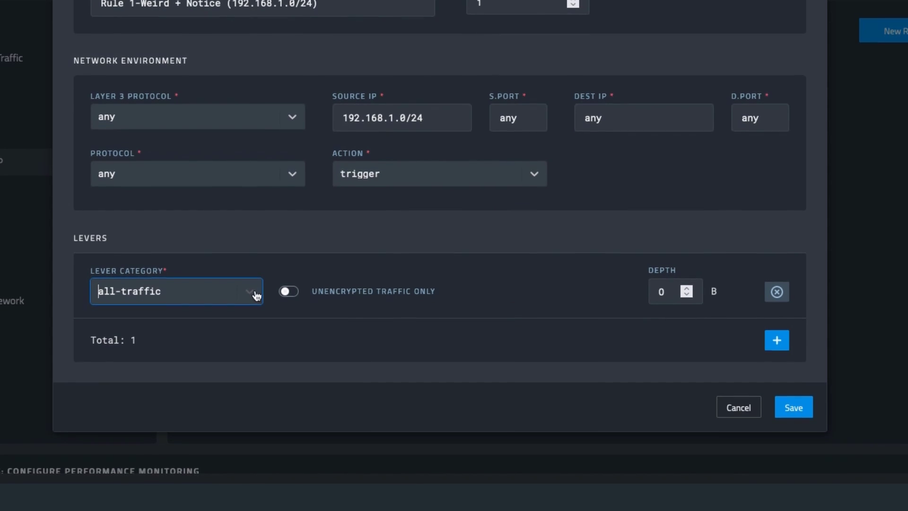
left_click(221, 258)
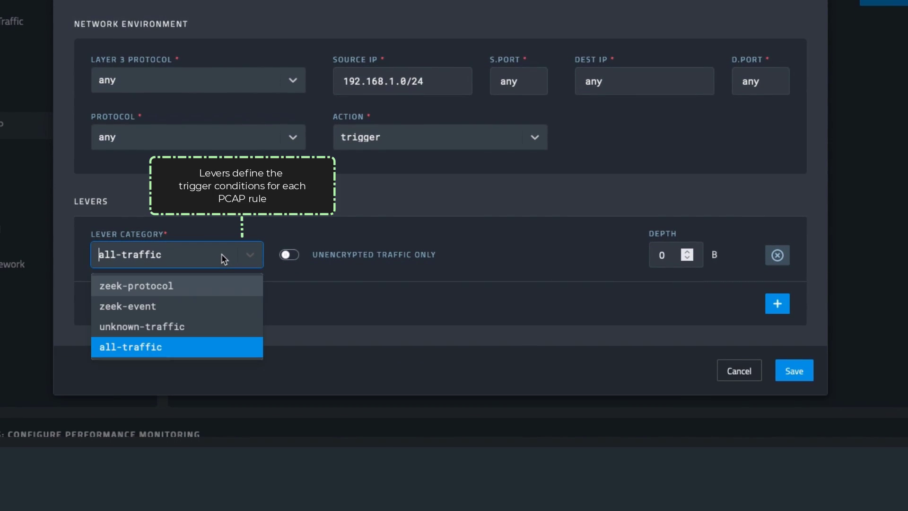
left_click(209, 306)
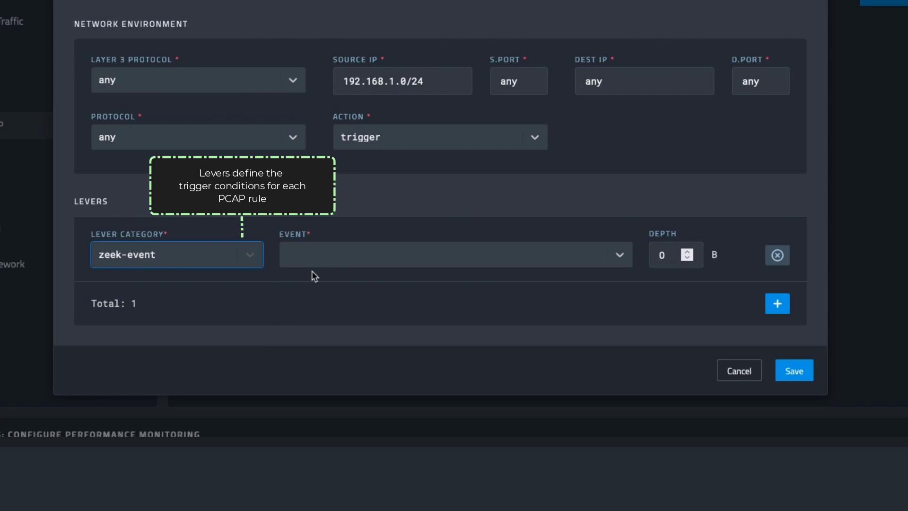
left_click(338, 261)
left_click(336, 306)
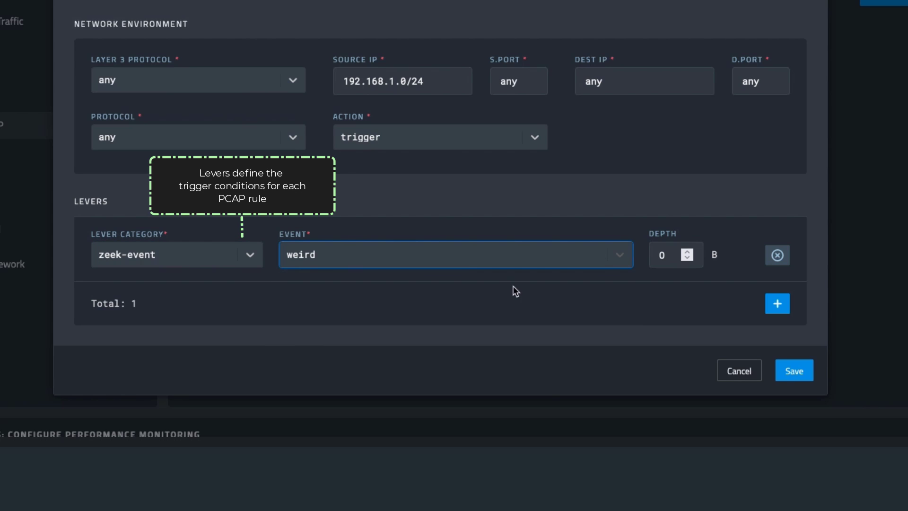
Step: Add a second zeek-event lever for the notice event and save the rule
left_click(778, 305)
left_click(238, 293)
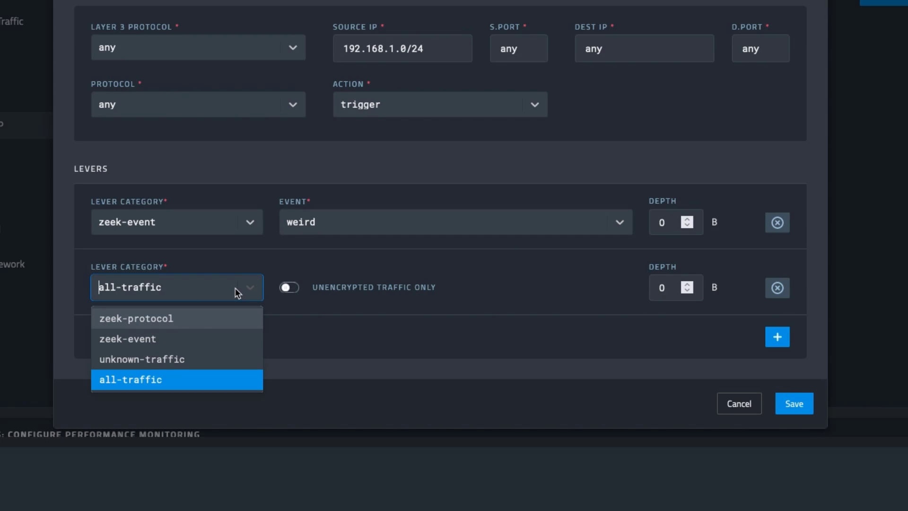
left_click(211, 338)
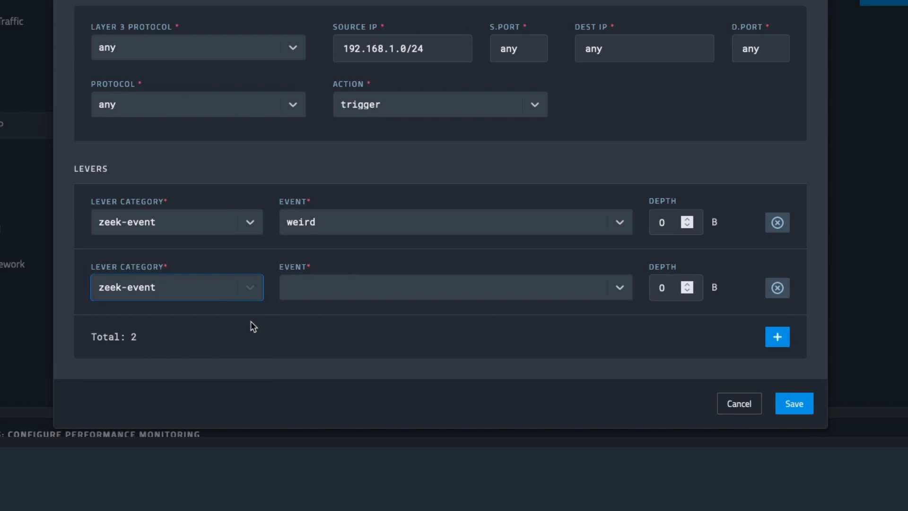
left_click(331, 289)
left_click(324, 320)
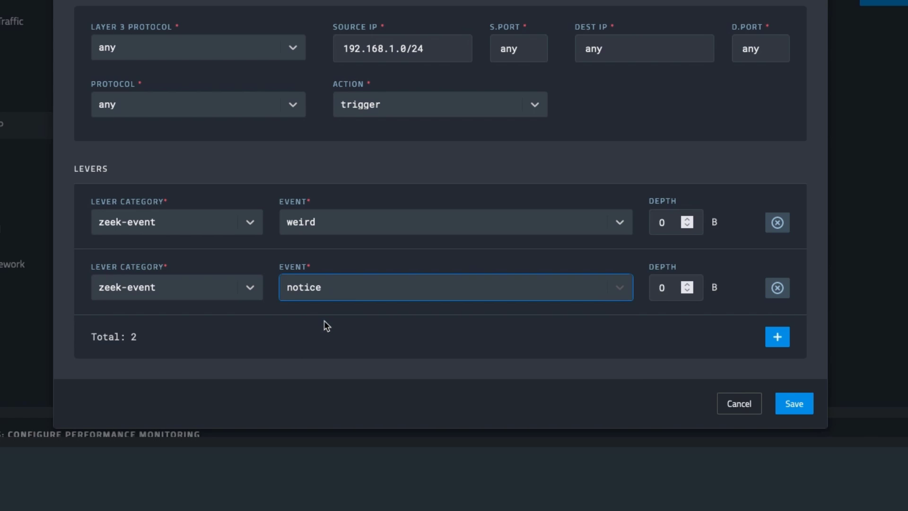
left_click(794, 402)
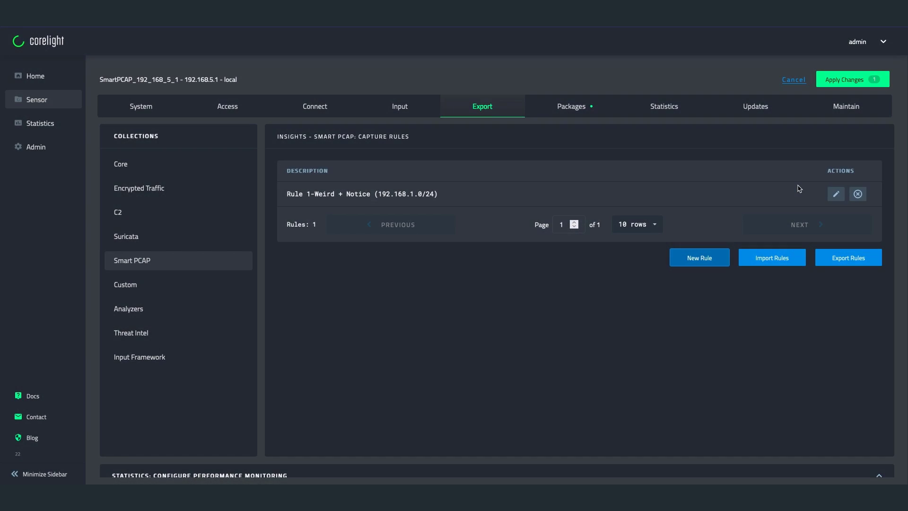
Step: Create a second capture rule named 'Rule 2-Zeek DCE-RPC(192.168.38.0/24)'
left_click(714, 260)
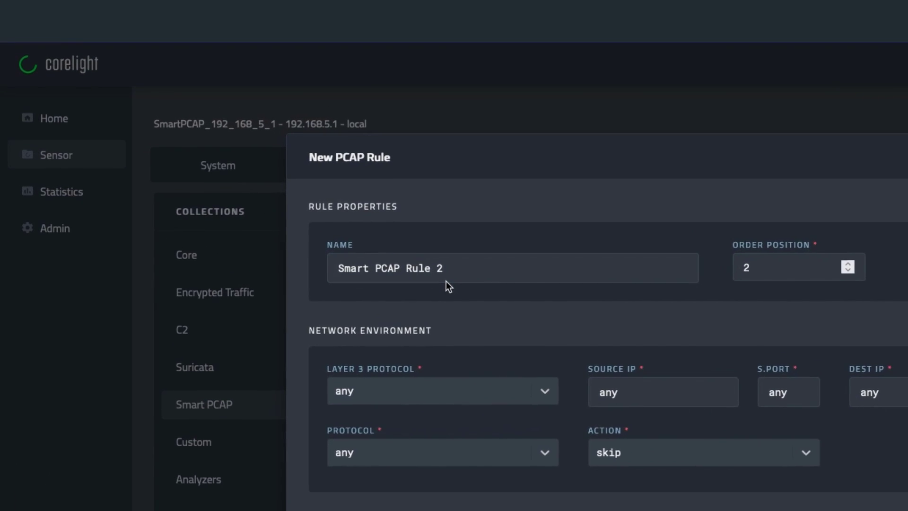
left_click_drag(289, 175, 211, 169)
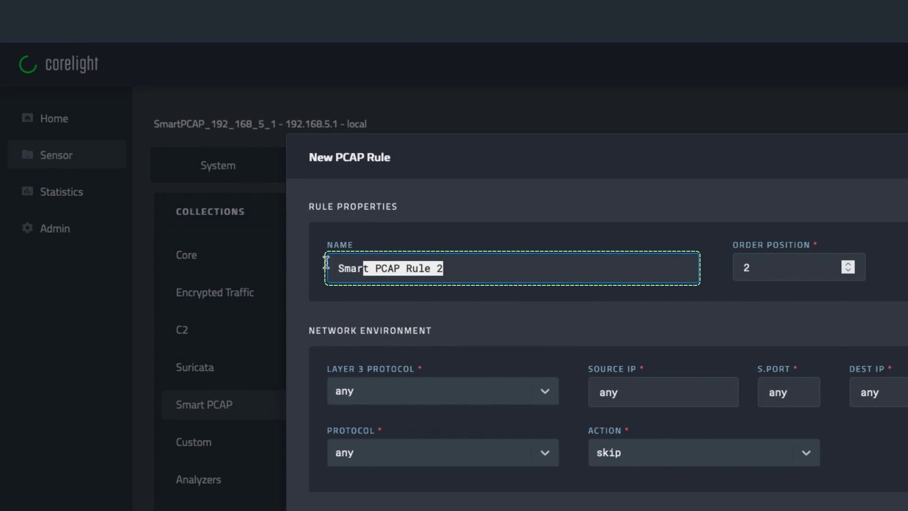
left_click_drag(326, 261, 294, 263)
type("Rule 2-Zeek DCE-RPC(192.168.38.0/24)")
Step: Set the second rule's source IP to 192.168.38.0/24, copied from its name, and its action to trigger
left_click_drag(462, 268, 552, 273)
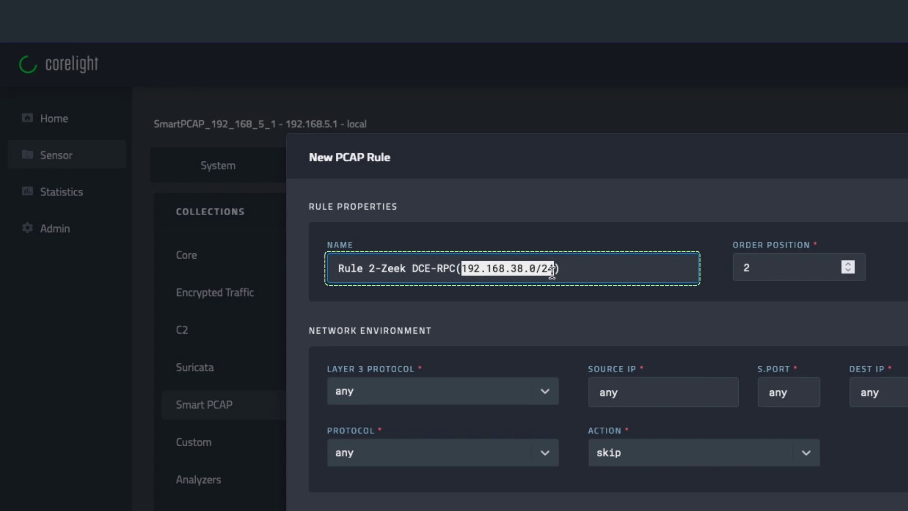
key("ctrl+c")
left_click_drag(615, 393, 574, 391)
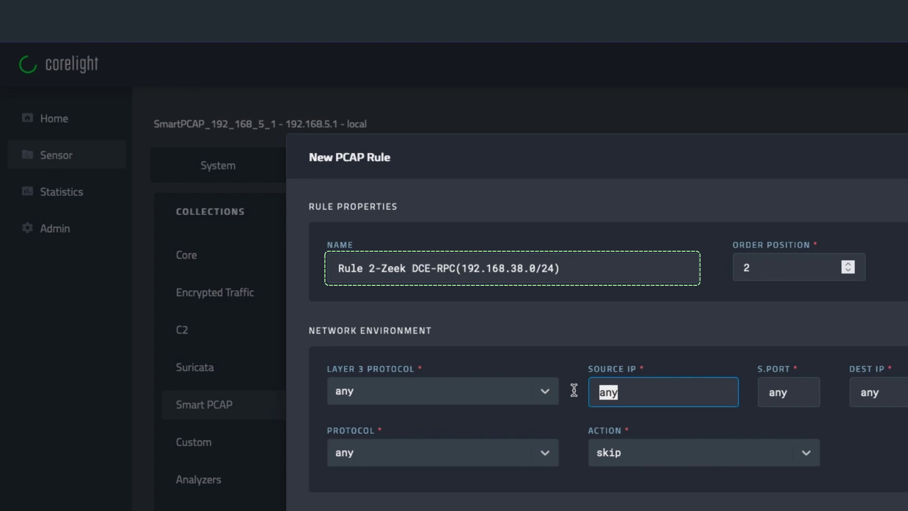
key("ctrl+v")
left_click(651, 453)
left_click(649, 488)
Step: Add a lever with the zeek-protocol category and the dce-rpc protocol to the second rule
left_click(511, 363)
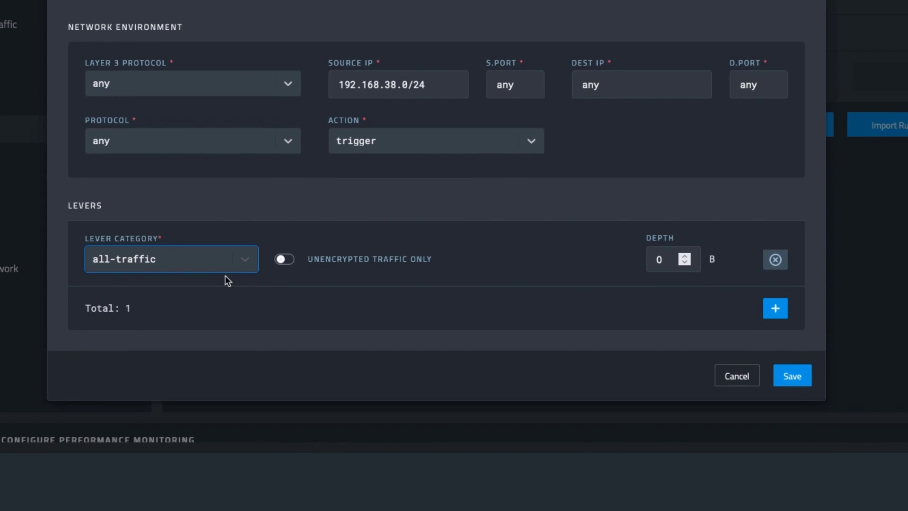
left_click(309, 355)
left_click(306, 371)
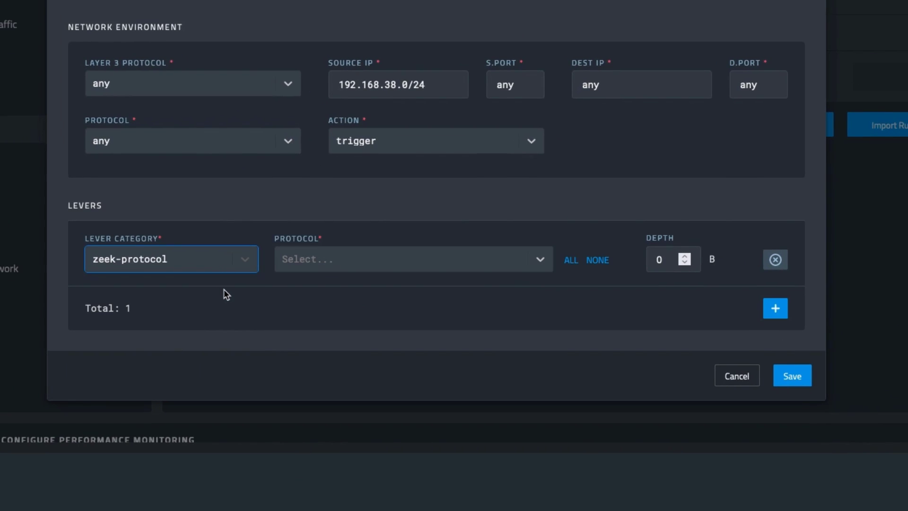
left_click(329, 258)
left_click(325, 314)
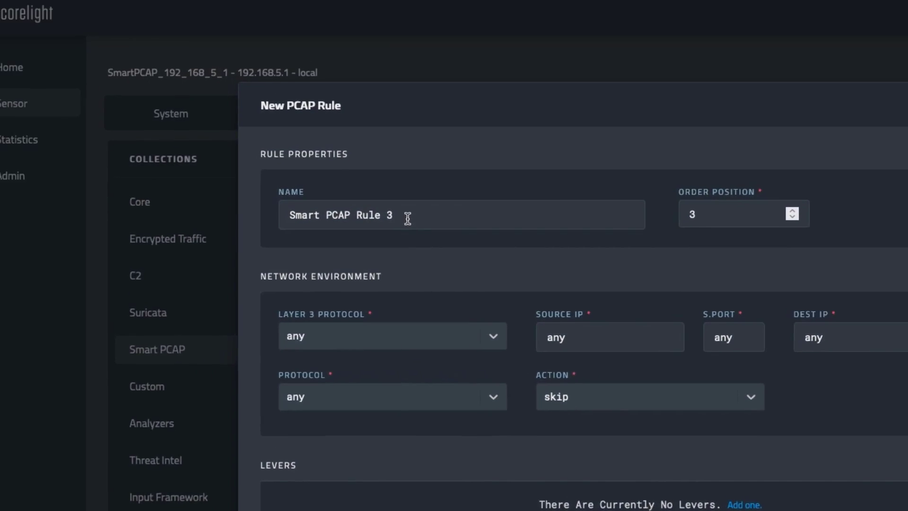
Step: Name the third rule 'Rule 3-Zeek HTTP/DHCP/NTP (192.168.0.0/24)', with source IP 192.168.0.0/24 and action trigger
left_click_drag(408, 219, 264, 219)
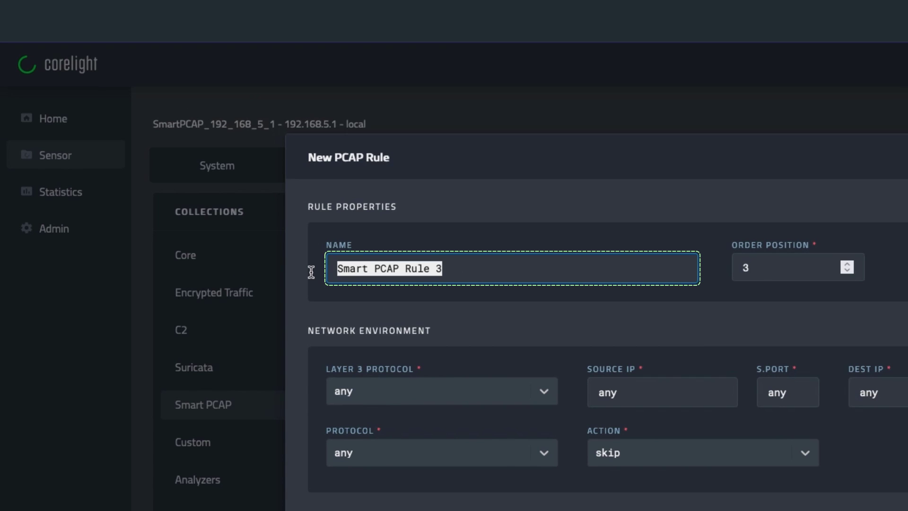
key("ctrl+v")
left_click_drag(590, 269, 507, 266)
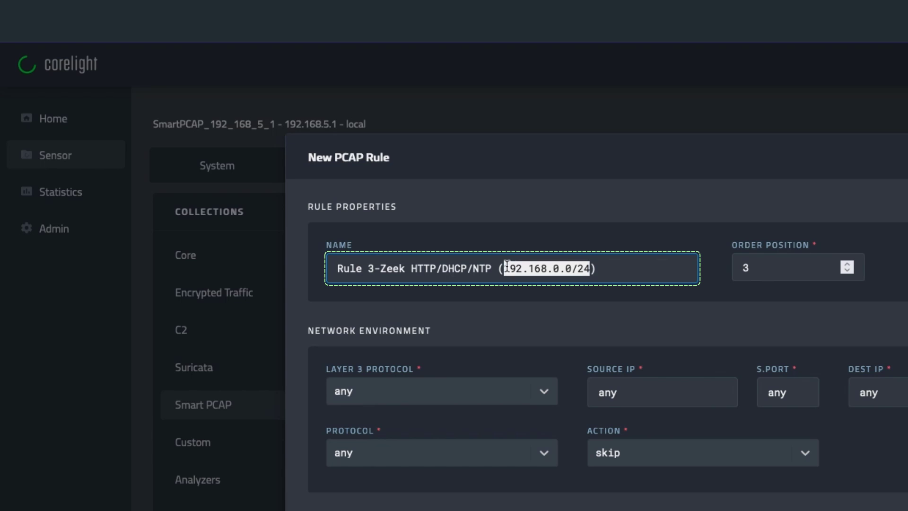
left_click_drag(653, 393, 572, 393)
key("ctrl+v")
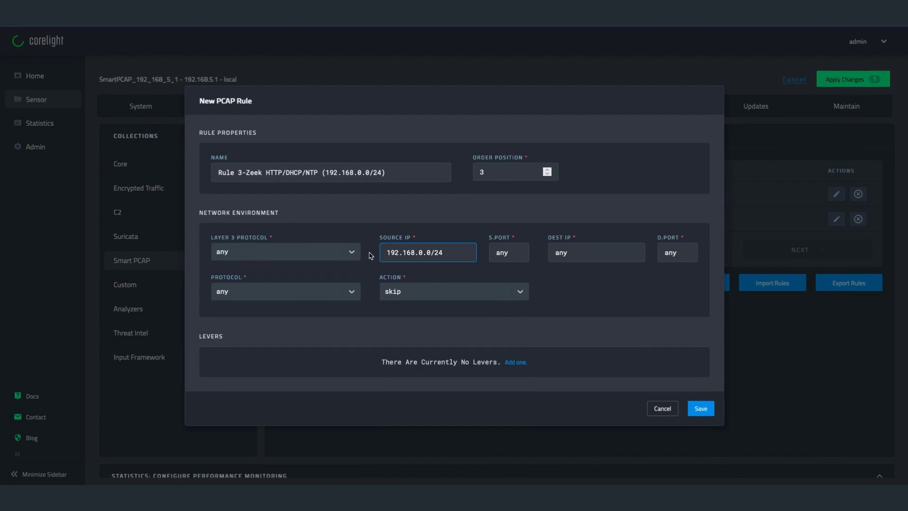
left_click(403, 289)
left_click(405, 311)
Step: Add a zeek-protocol lever for the http protocol with a depth of 3000 B
left_click(520, 363)
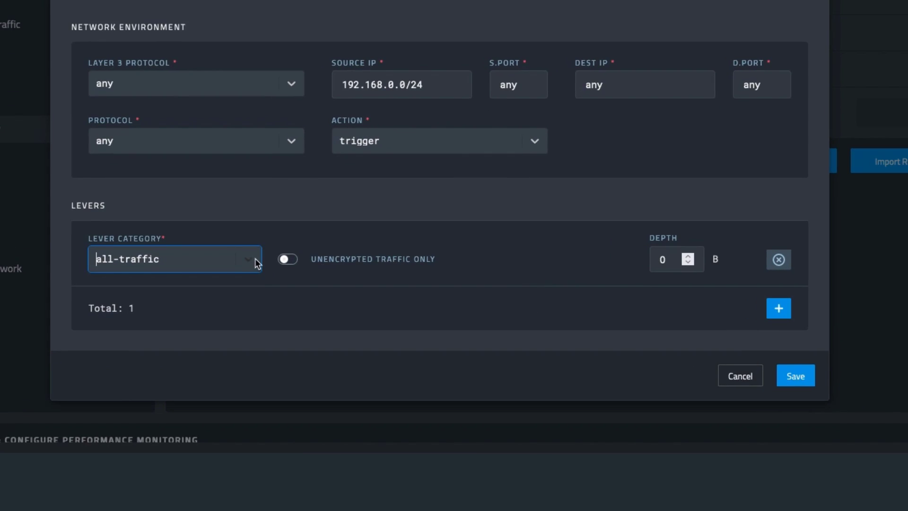
left_click(318, 351)
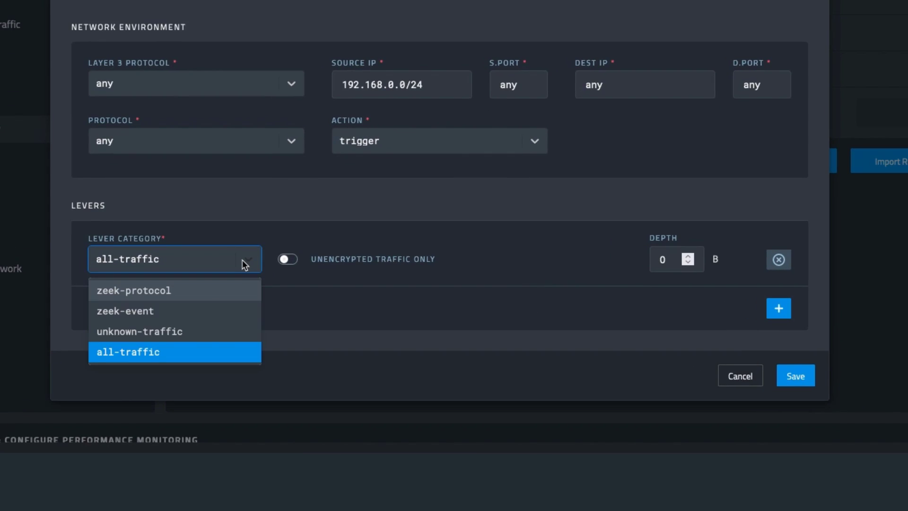
left_click(230, 292)
left_click(328, 266)
left_click(326, 292)
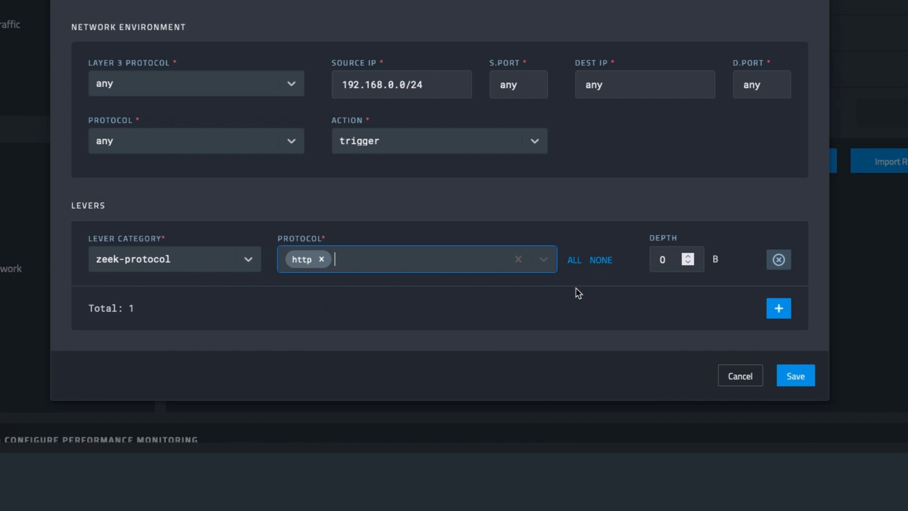
left_click(665, 260)
type("3000")
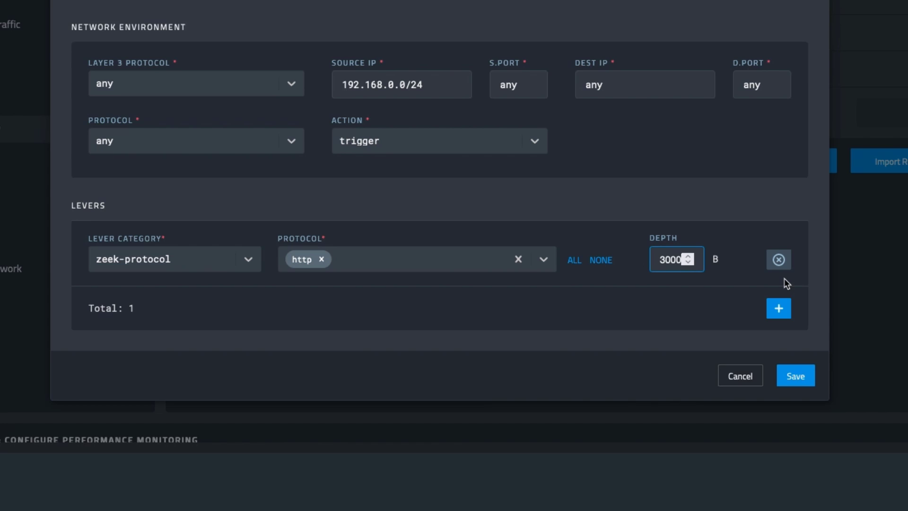
Step: Add a second zeek-protocol lever for the dhcp protocol to the third rule
left_click(778, 308)
left_click(227, 289)
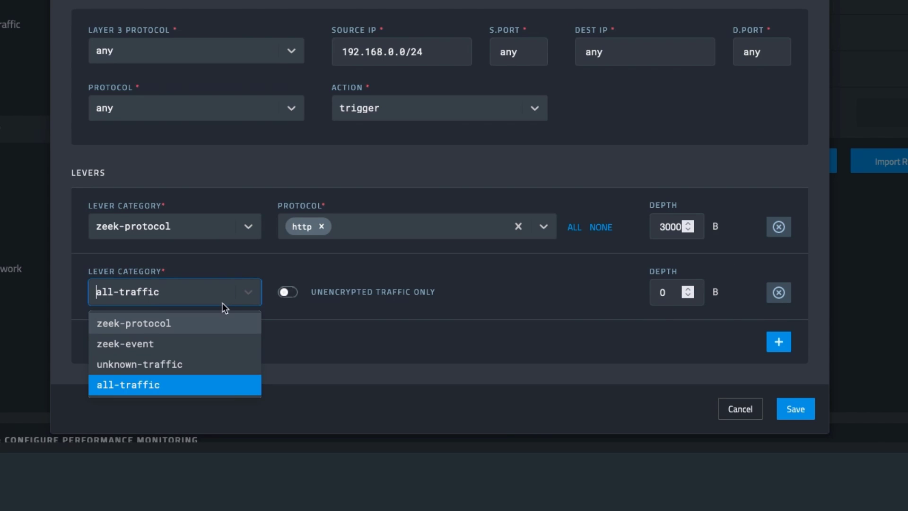
left_click(214, 324)
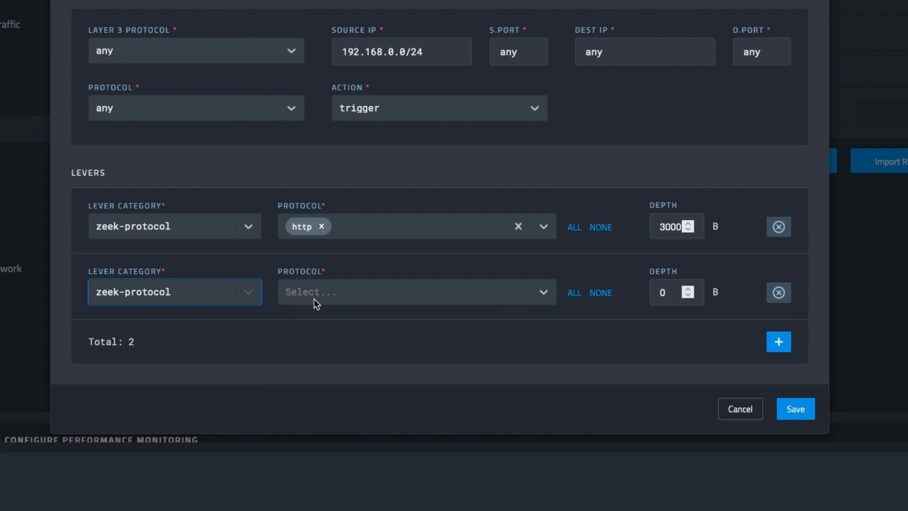
left_click(314, 299)
left_click(312, 352)
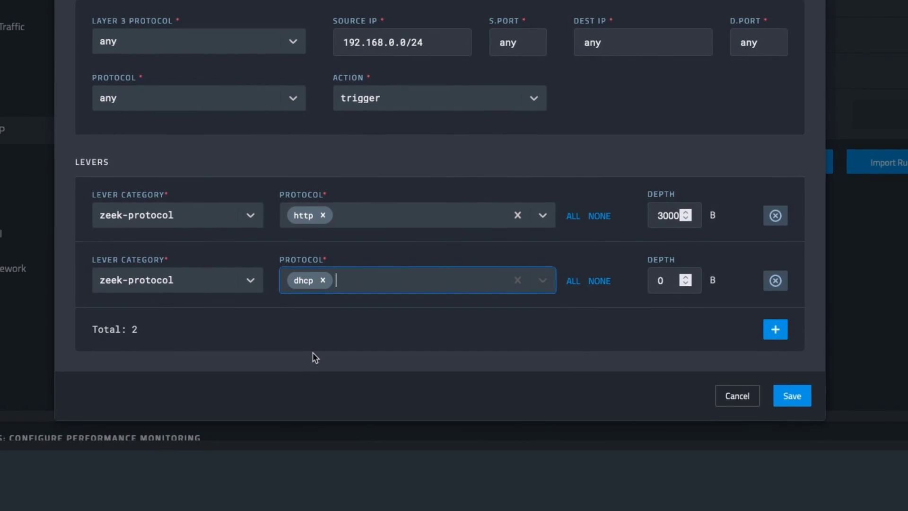
Step: Add a third zeek-protocol lever for the ntp protocol to the third rule
left_click(747, 324)
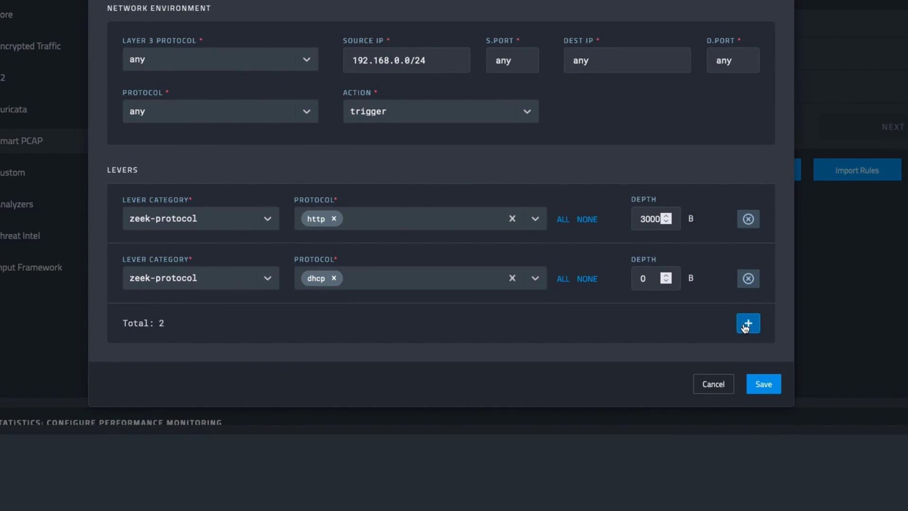
left_click(260, 344)
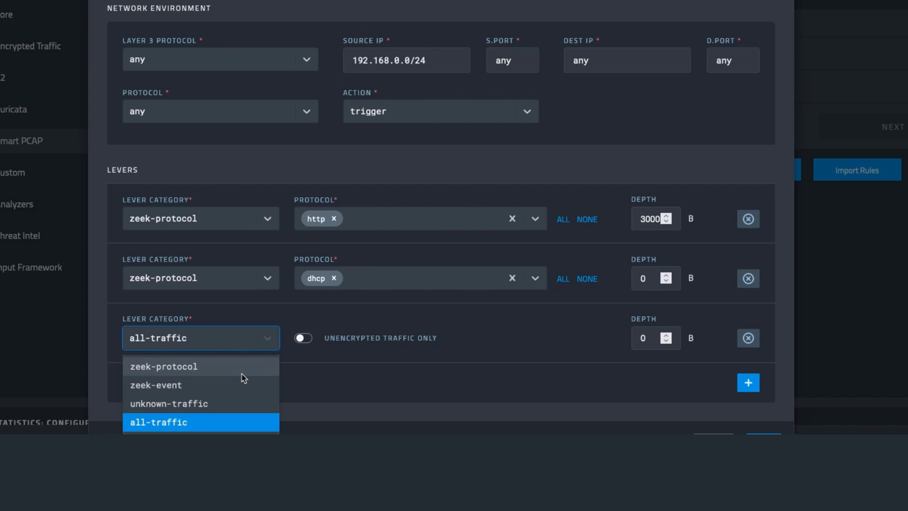
left_click(242, 372)
left_click(365, 344)
scroll(366, 347, "down", 4)
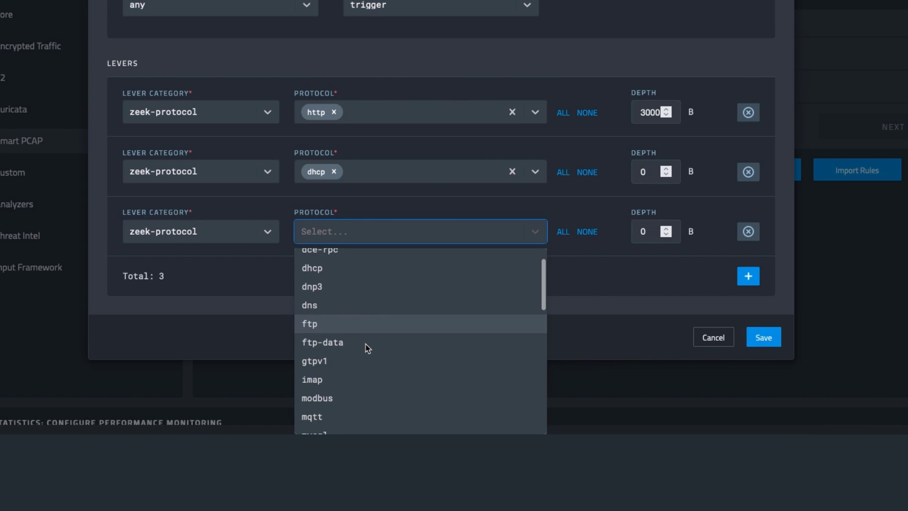
left_click(364, 358)
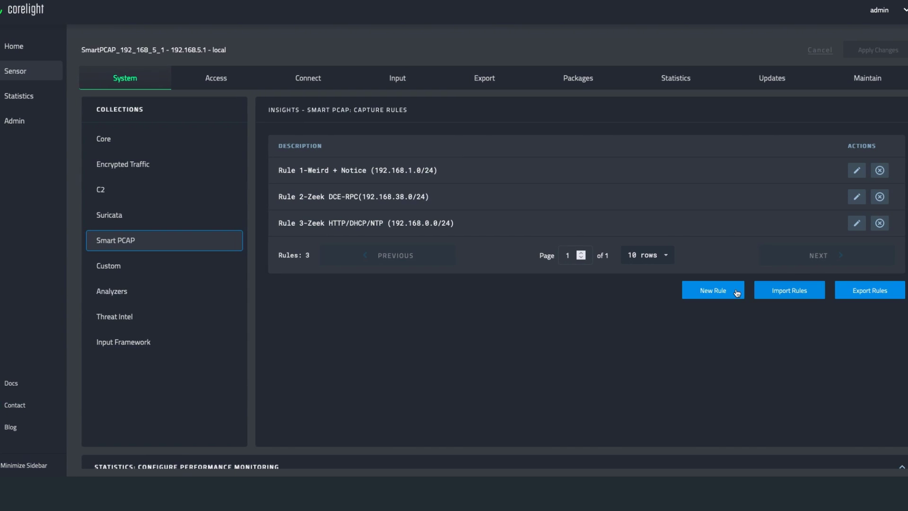
Step: Create a fourth rule named 'Rule 4 - Unknown (TCP/UDP) and TM (1k) Any/Any' with the action trigger
left_click(723, 297)
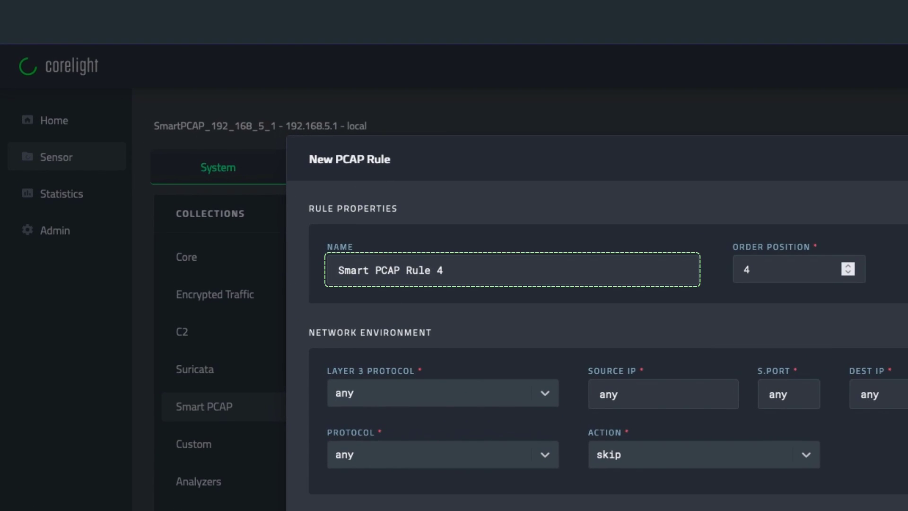
left_click_drag(468, 271, 315, 263)
key("ctrl+v")
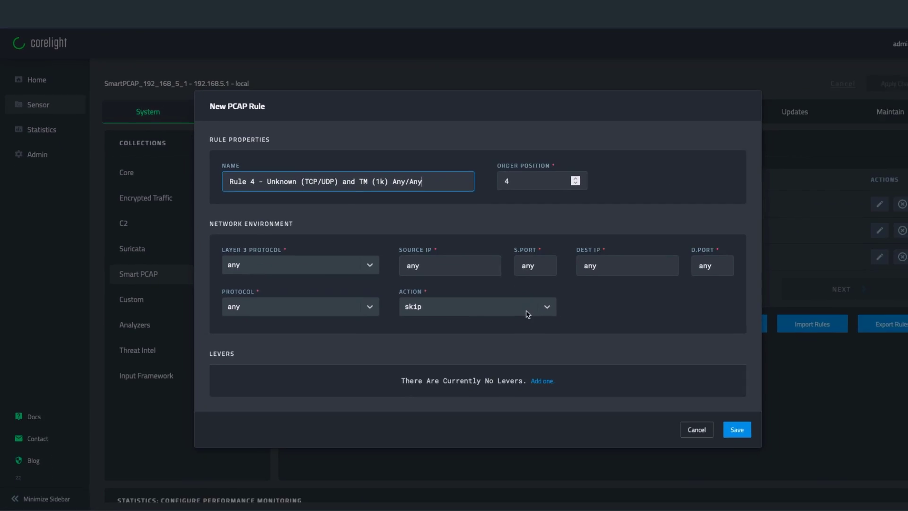
left_click(528, 314)
left_click(521, 329)
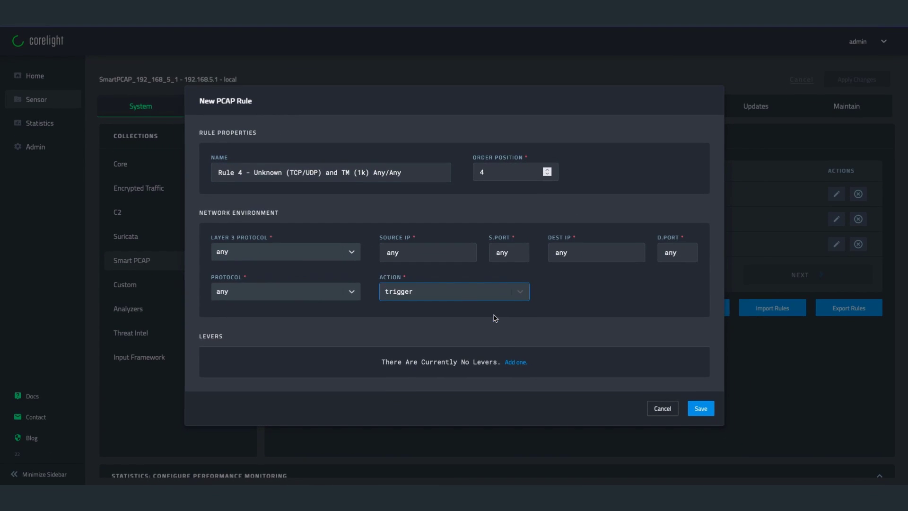
Step: Add an unknown-traffic lever for the tcp layer 3 protocol to the fourth rule
left_click(512, 361)
left_click(307, 348)
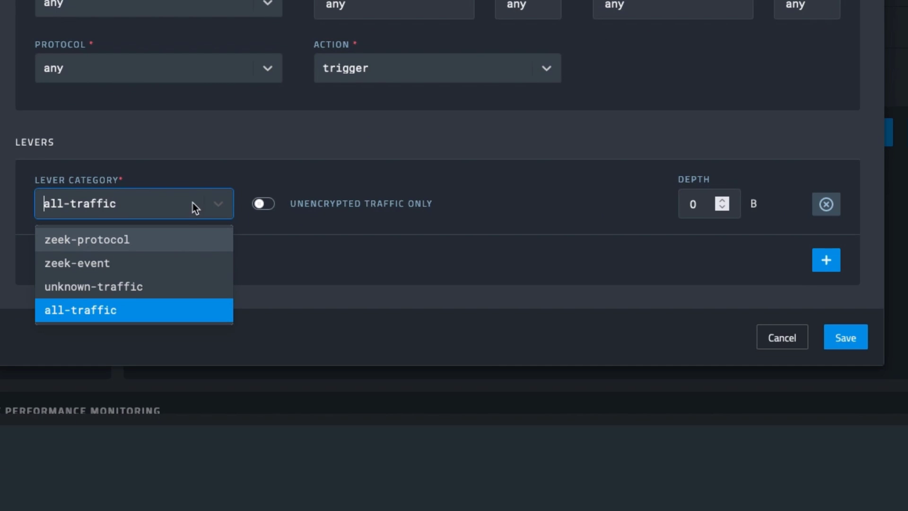
left_click(168, 283)
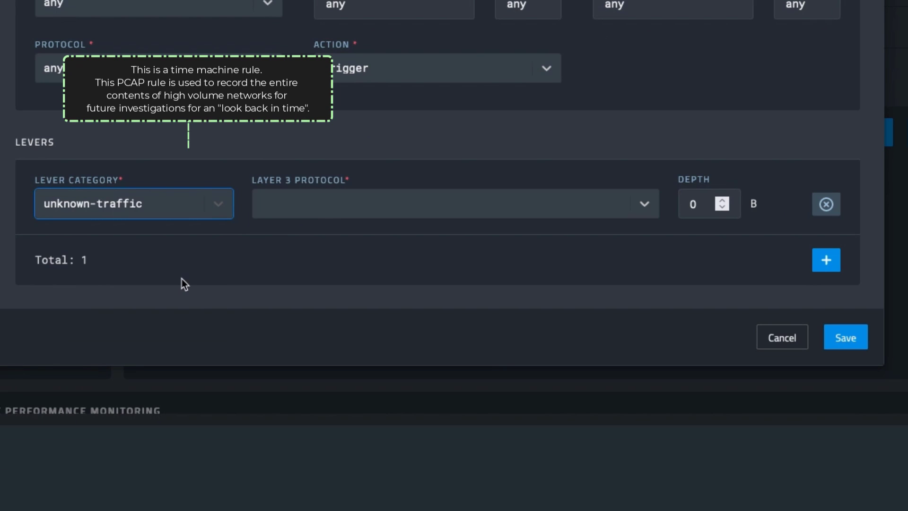
left_click(326, 205)
left_click(317, 242)
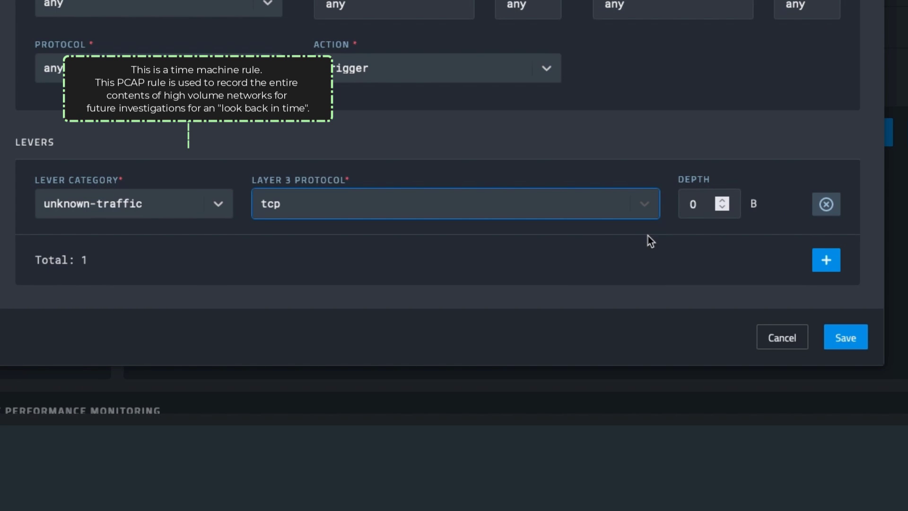
Step: Add a second unknown-traffic lever for the udp layer 3 protocol to the fourth rule
left_click(827, 259)
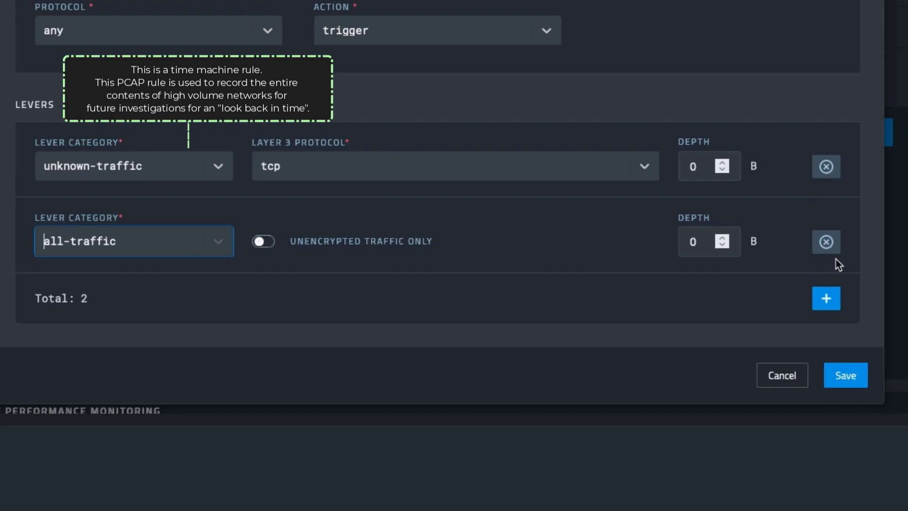
left_click(229, 252)
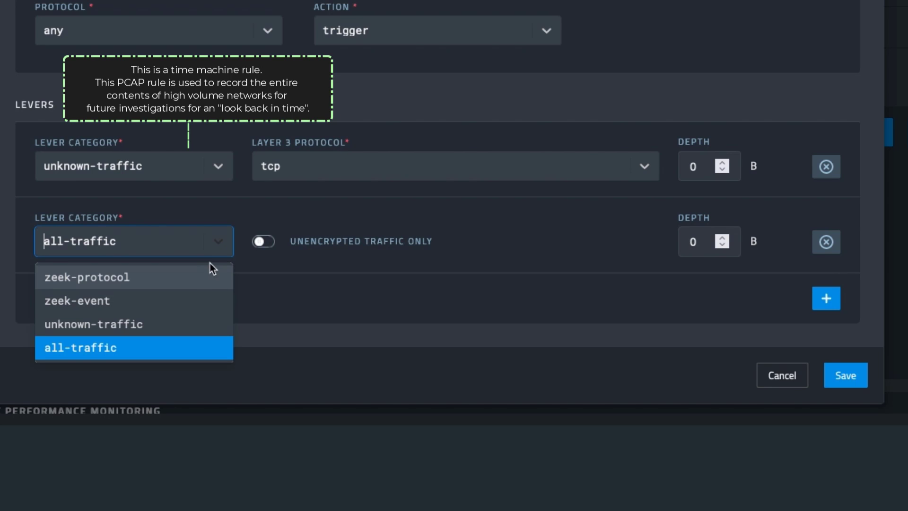
left_click(183, 316)
left_click(306, 246)
left_click(299, 305)
Step: Add an all-traffic lever limited to unencrypted traffic with a depth of 1000 B and save the fourth rule
left_click(827, 298)
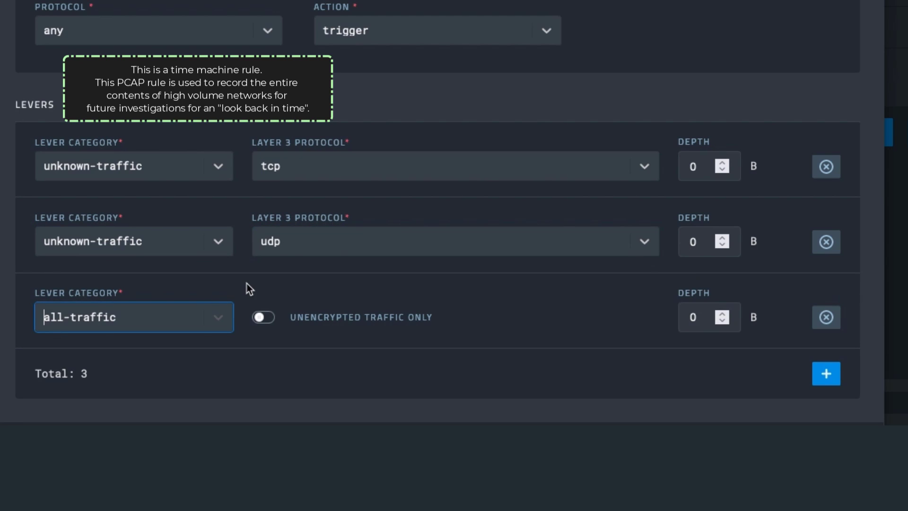
left_click(268, 321)
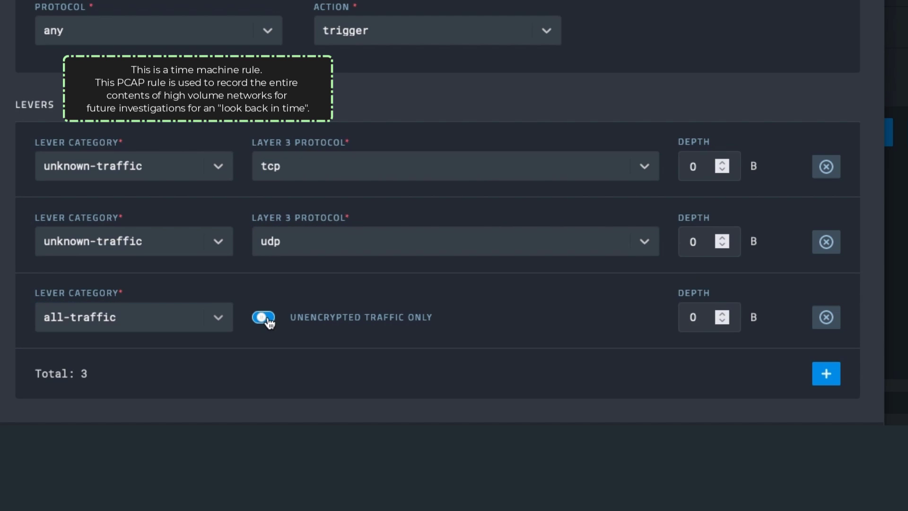
left_click(693, 317)
key("BackSpace")
type("1000")
scroll(780, 345, "down", 2)
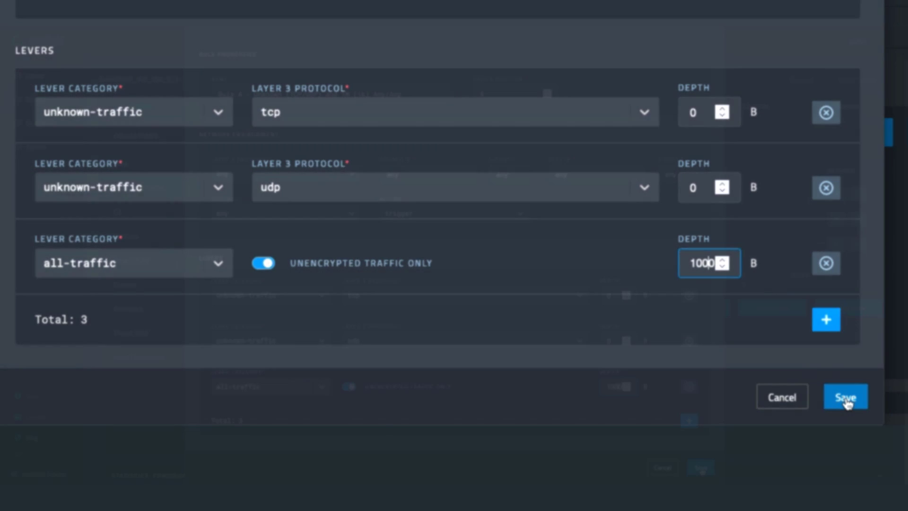
left_click(847, 402)
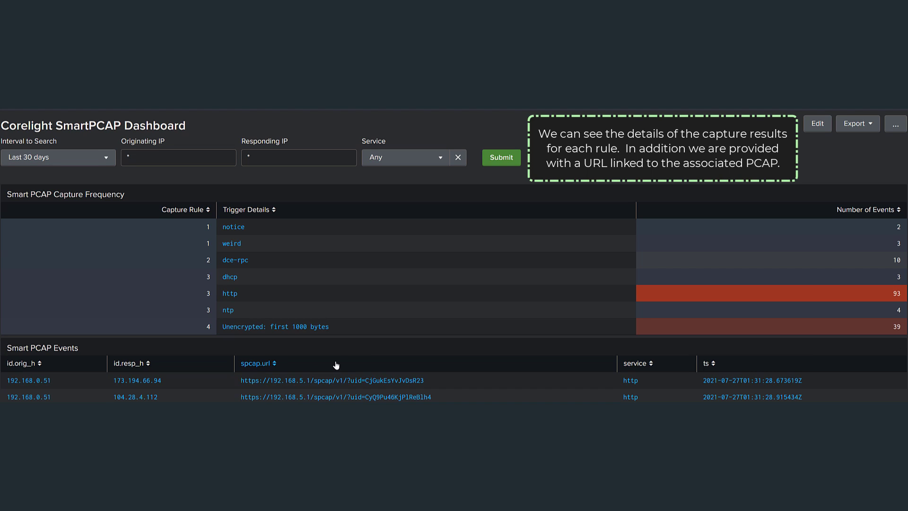
Step: Open the dce-rpc events from the Corelight SmartPCAP Dashboard and open the first event's linked PCAP in Wireshark
left_click(241, 261)
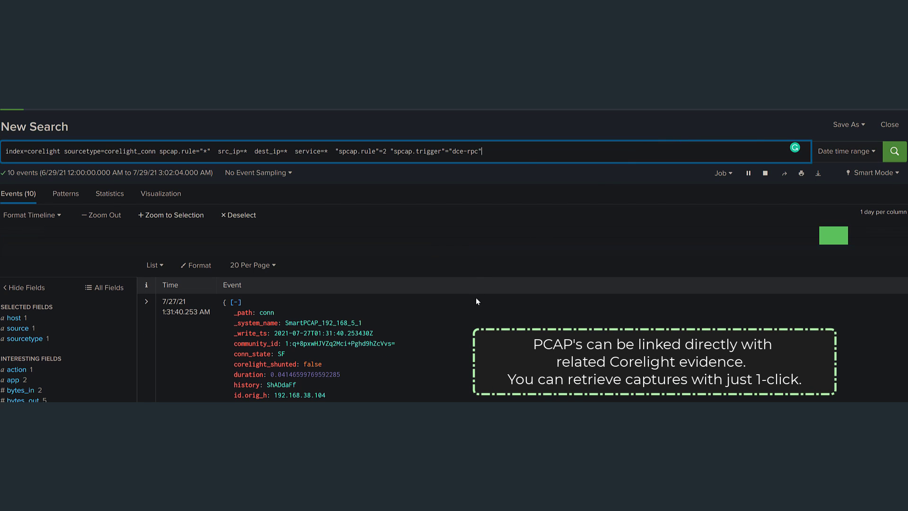
scroll(456, 336, "down", 3)
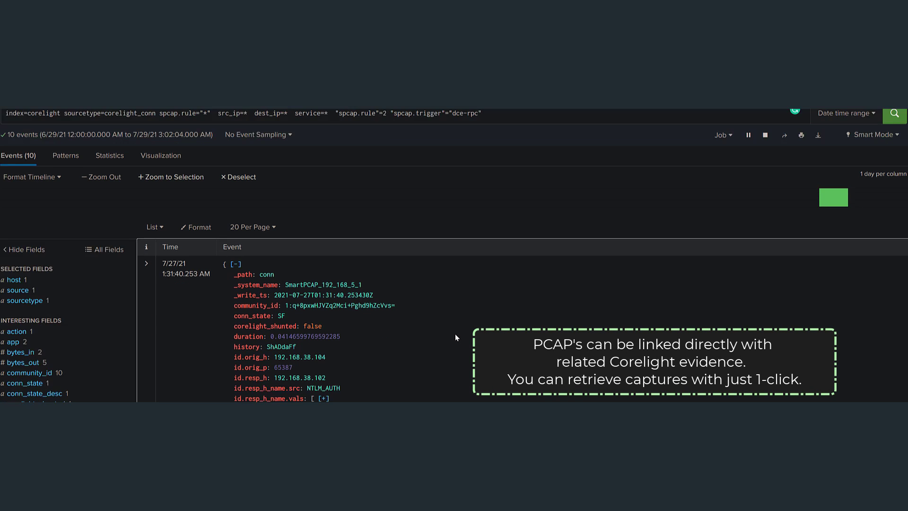
scroll(455, 333, "down", 5)
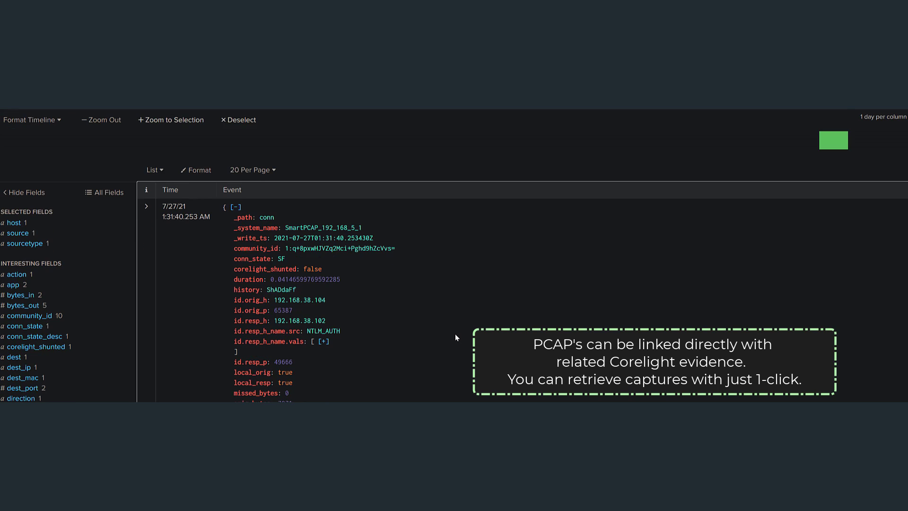
scroll(449, 345, "down", 4)
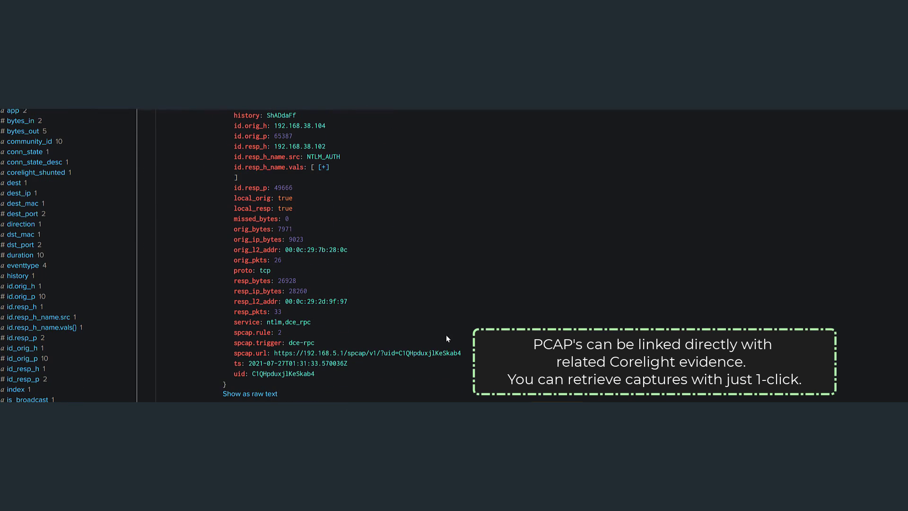
left_click(430, 353)
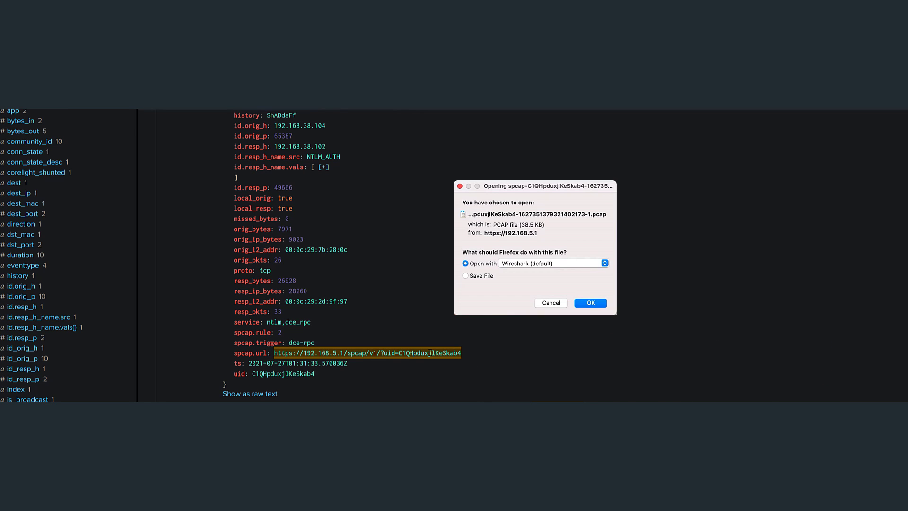
key("Return")
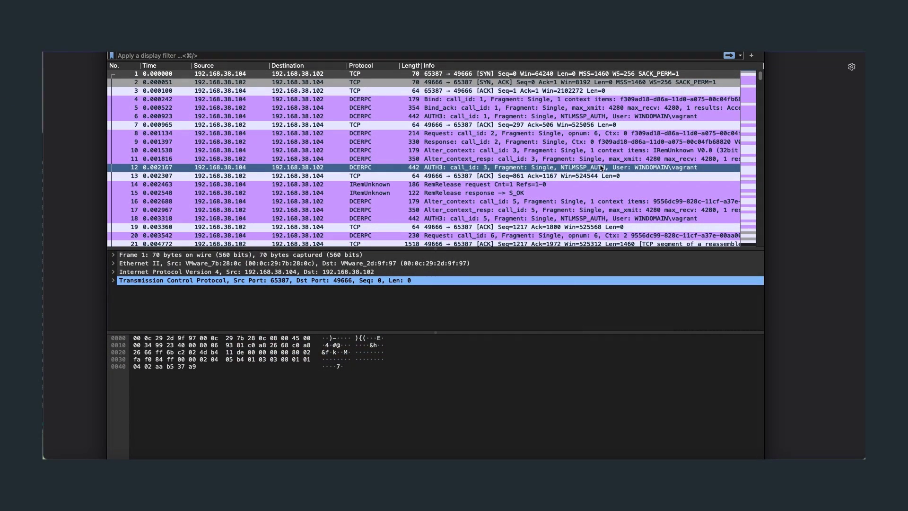
Step: Examine the DCE/RPC Bind details of packet 4, expanding its context item with the abstract and transfer syntax
left_click_drag(602, 168, 549, 103)
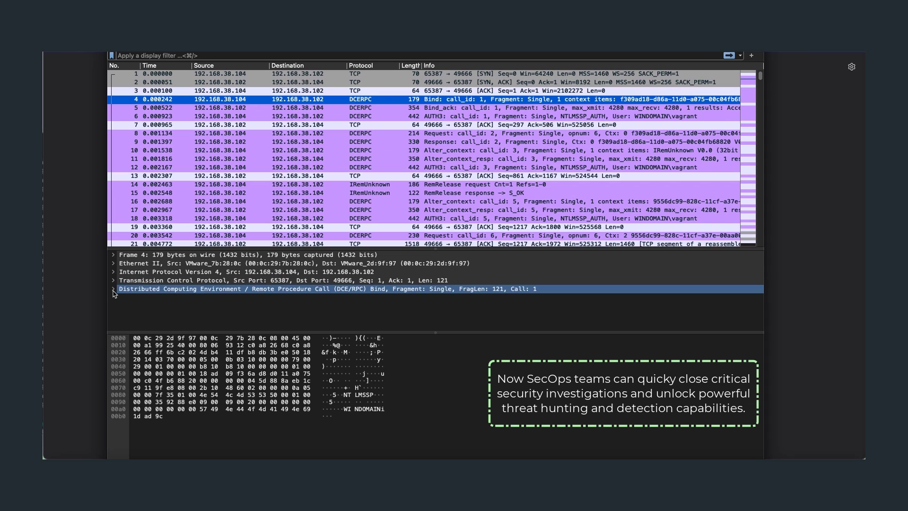
left_click_drag(113, 294, 124, 317)
left_click(123, 317)
left_click(123, 305)
left_click(147, 314)
scroll(148, 315, "down", 1)
left_click(147, 312)
left_click_drag(147, 312, 131, 289)
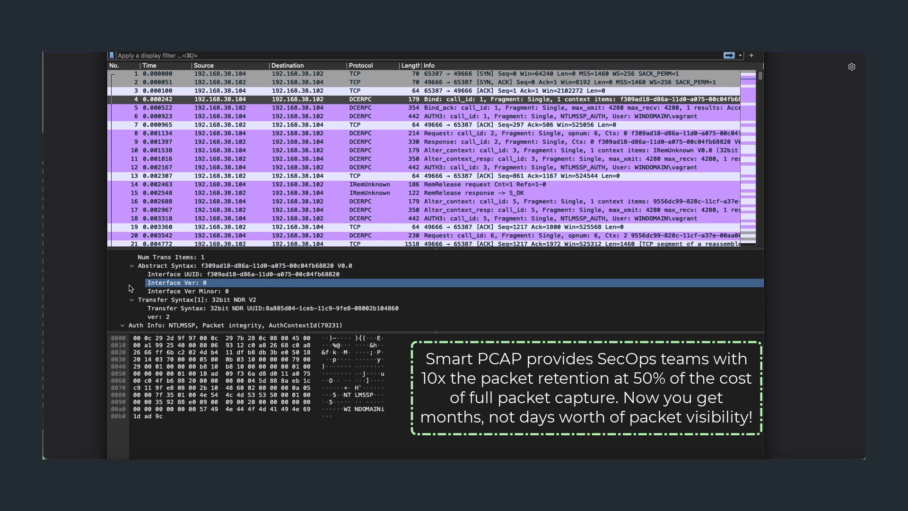
Step: Examine packet 4's Auth Info, expanding the NTLM Secure Service Provider and inspecting its Negotiate Flags
scroll(131, 288, "down", 2)
left_click_drag(131, 288, 132, 328)
left_click(132, 327)
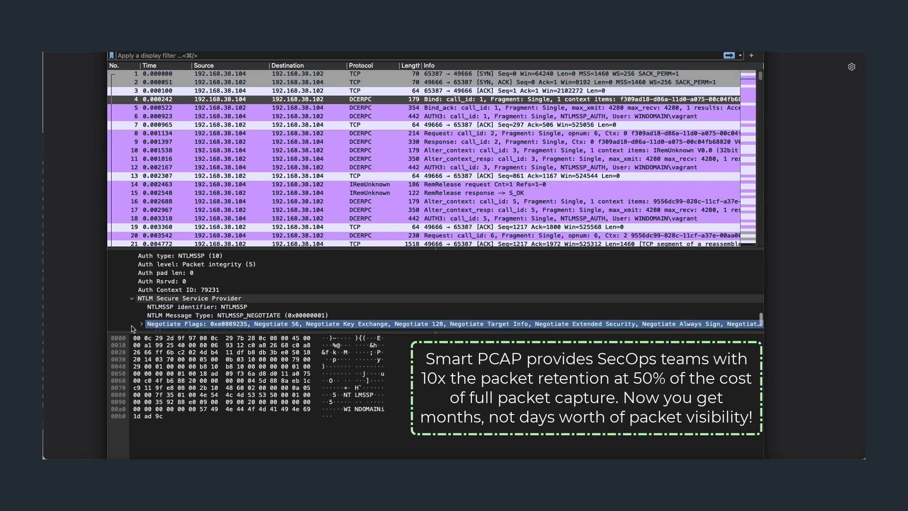
left_click(144, 319)
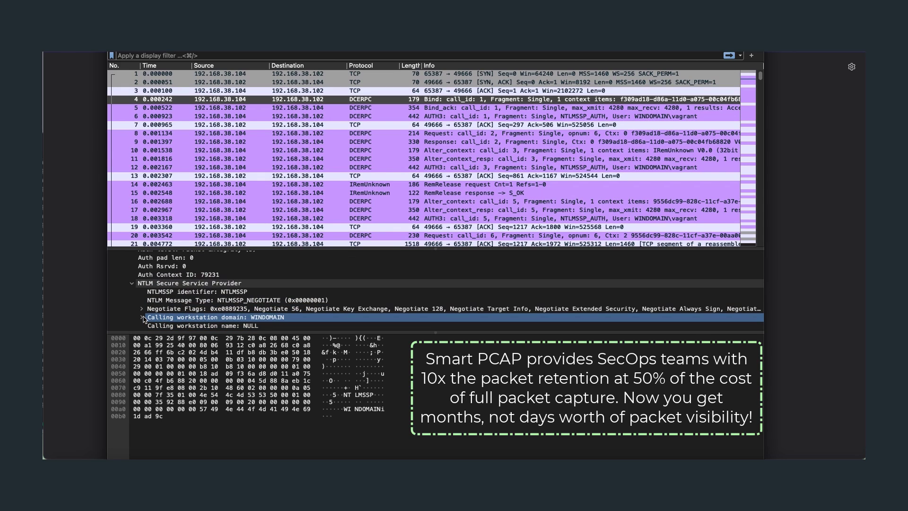
left_click(142, 308)
left_click(142, 309)
scroll(144, 310, "down", 2)
left_click(145, 309)
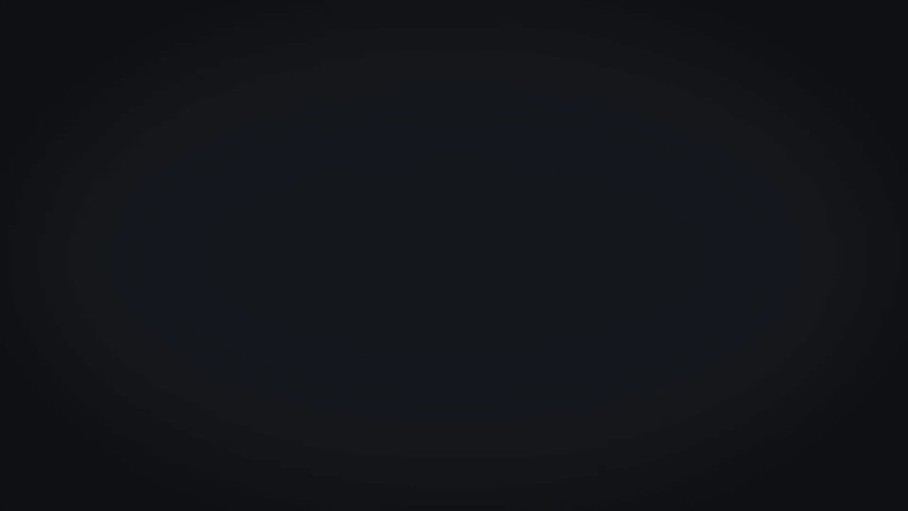